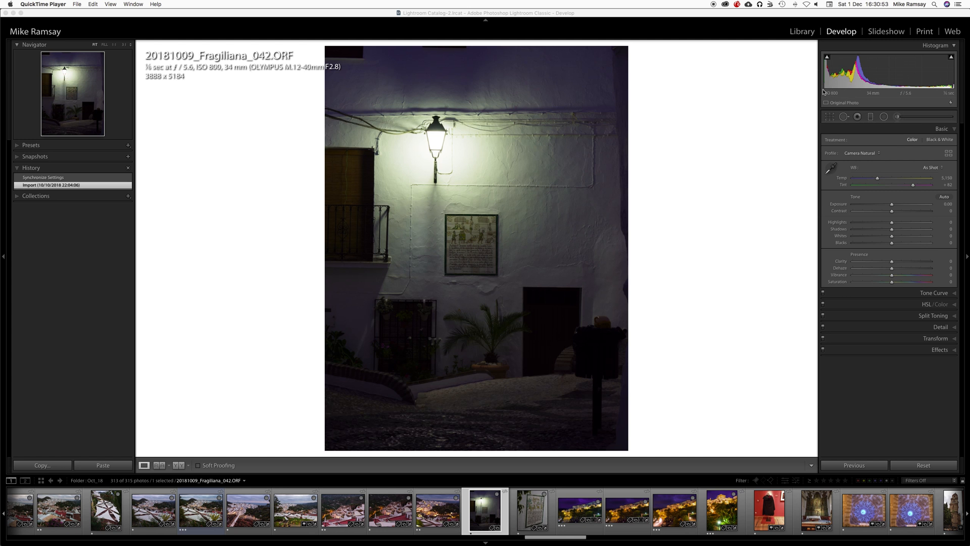
Switch to Lightroom and turn on the highlight clipping warning for the street lamp photo.
{"action": "left_click", "coordinate": [760, 101]}
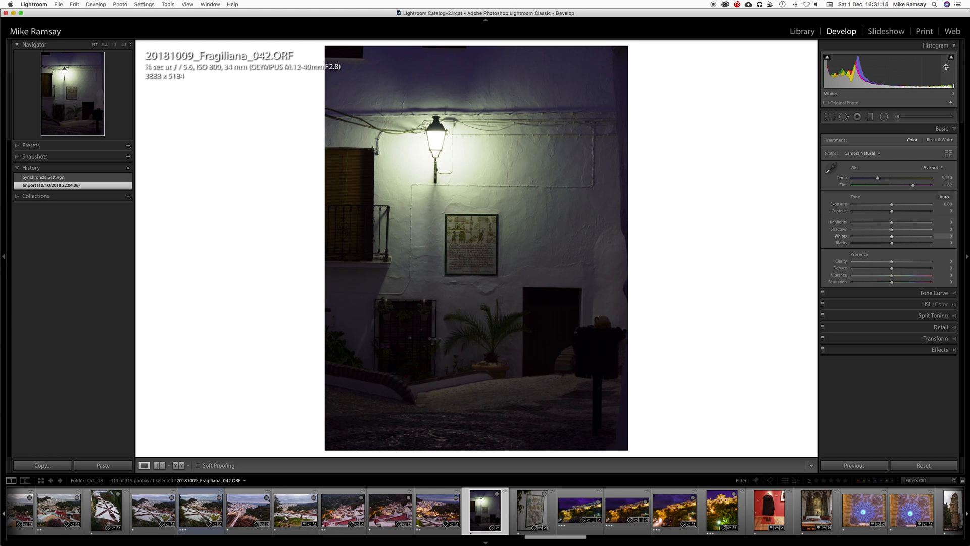
{"action": "mouse_move", "coordinate": [952, 60]}
{"action": "left_click", "coordinate": [951, 59]}
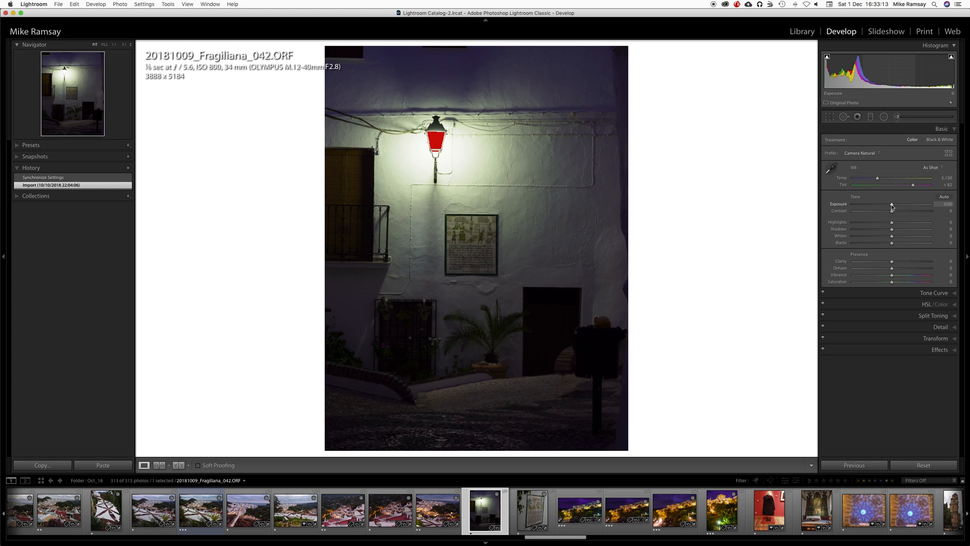
Raise the photo's Exposure to +0.40.
{"action": "left_click", "coordinate": [892, 204]}
{"action": "left_click_drag", "start_coordinate": [892, 205], "coordinate": [899, 204]}
{"action": "mouse_move", "coordinate": [900, 205]}
{"action": "left_mouse_down"}
{"action": "mouse_move", "coordinate": [912, 203]}
{"action": "mouse_move", "coordinate": [864, 208]}
{"action": "mouse_move", "coordinate": [892, 206]}
{"action": "left_mouse_up"}
{"action": "left_click_drag", "start_coordinate": [892, 208], "coordinate": [895, 207]}
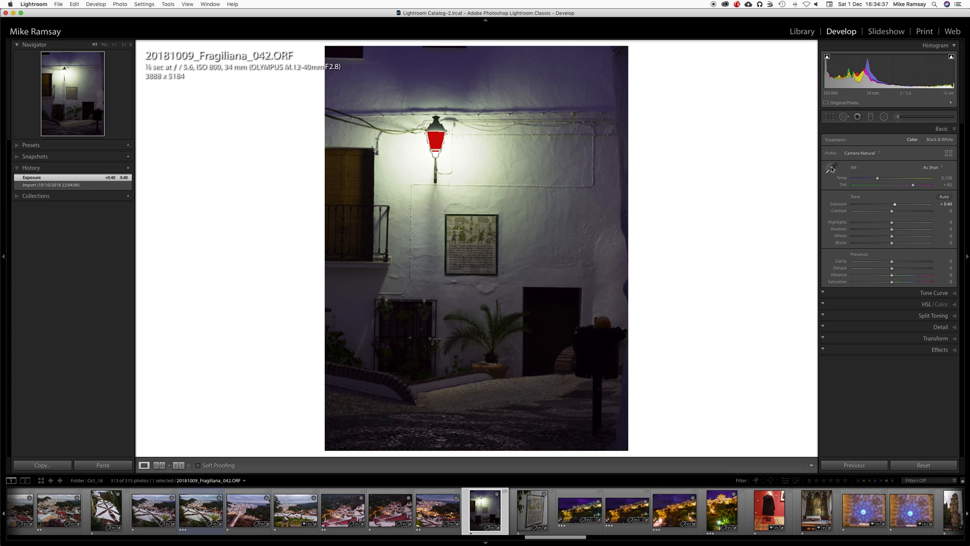
Sample the white wall beside the lamp for a custom white balance, and set Tint to +70.
{"action": "left_click", "coordinate": [832, 169]}
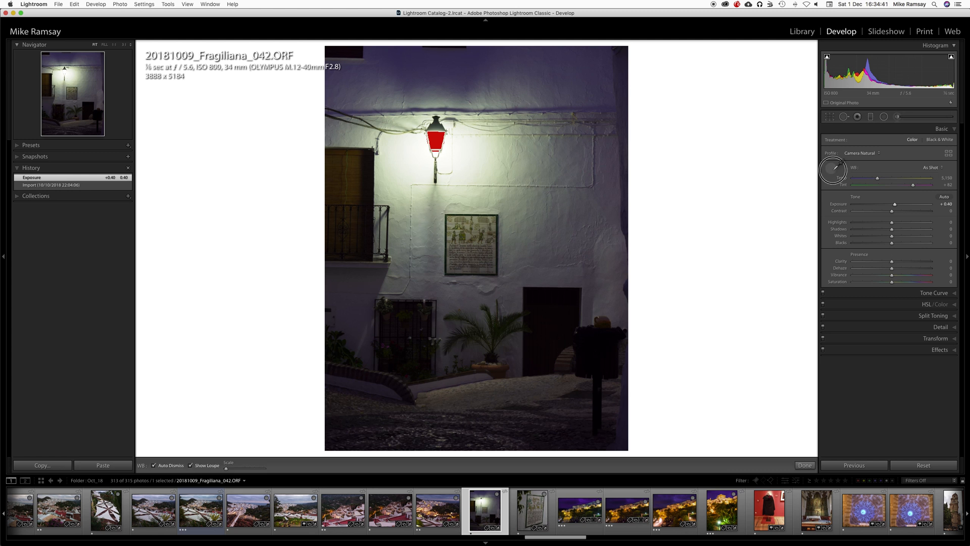
{"action": "left_click", "coordinate": [512, 197]}
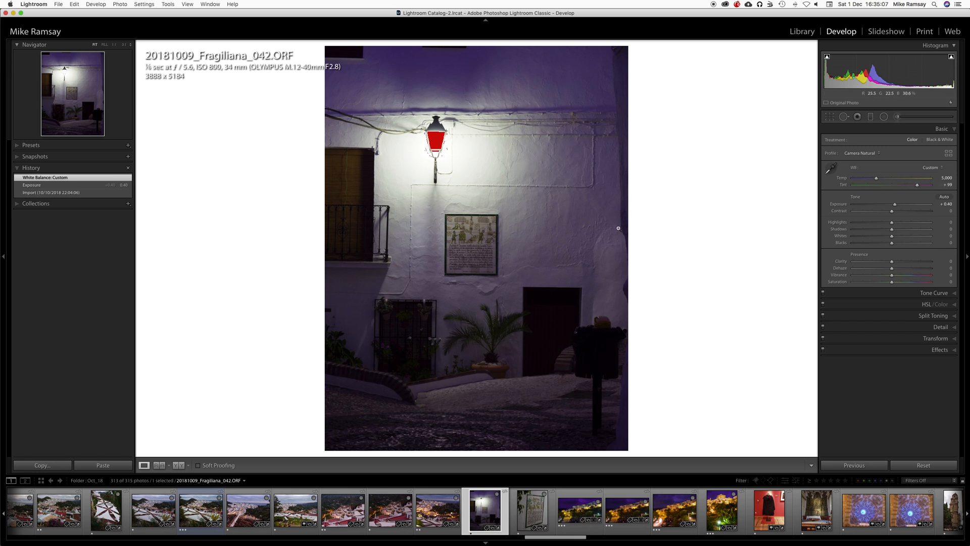
{"action": "left_click", "coordinate": [918, 186]}
{"action": "left_click_drag", "start_coordinate": [918, 186], "coordinate": [912, 188]}
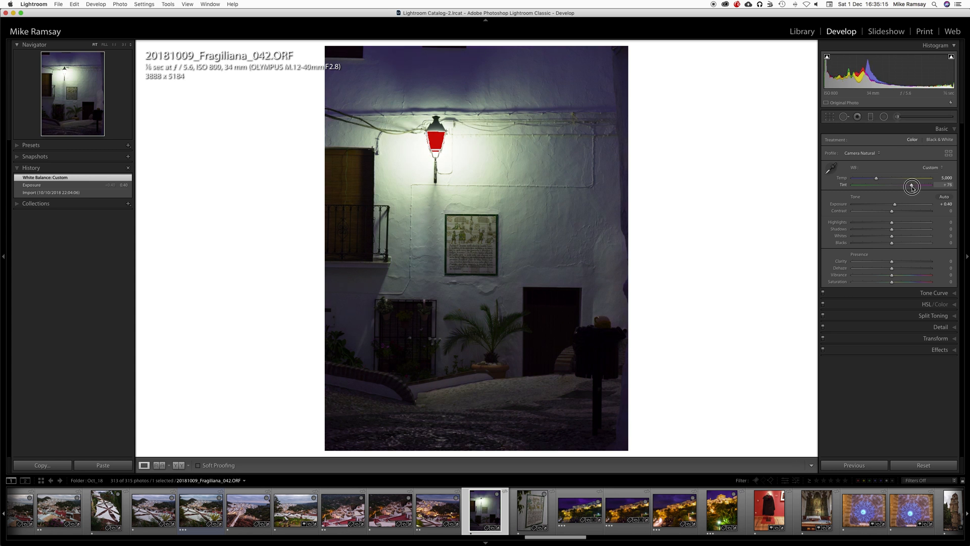
{"action": "left_click_drag", "start_coordinate": [913, 188], "coordinate": [912, 188]}
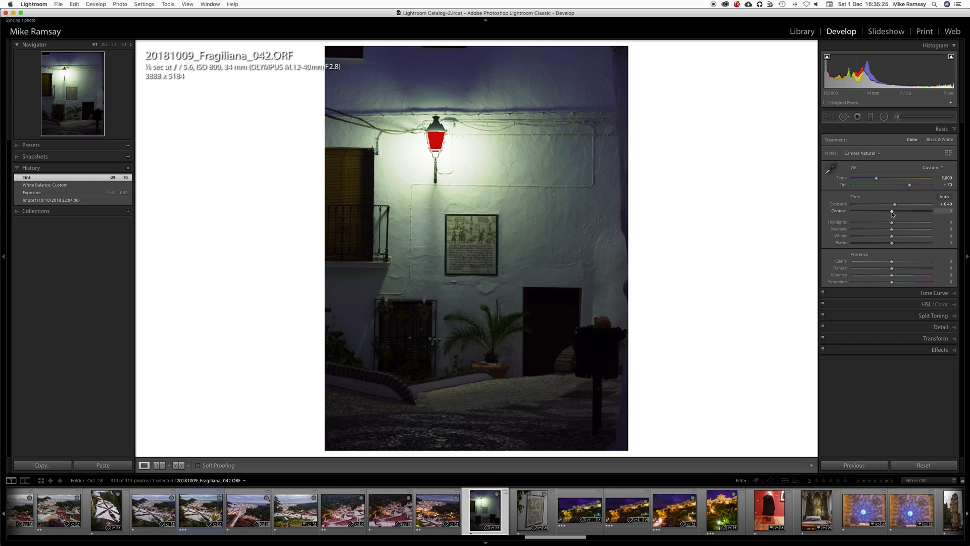
Lower the Contrast to -17.
{"action": "left_click", "coordinate": [892, 212]}
{"action": "left_click_drag", "start_coordinate": [893, 214], "coordinate": [886, 215]}
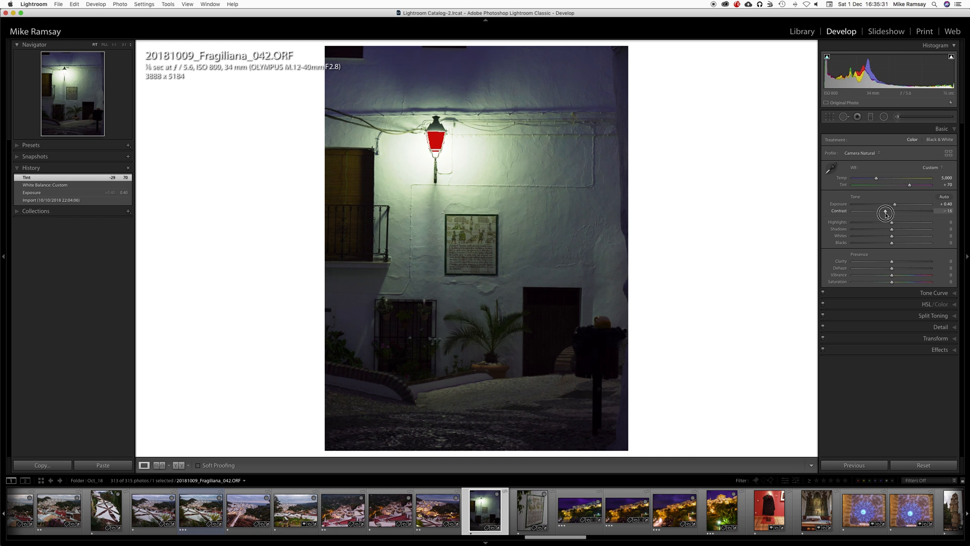
{"action": "left_click_drag", "start_coordinate": [886, 214], "coordinate": [886, 215]}
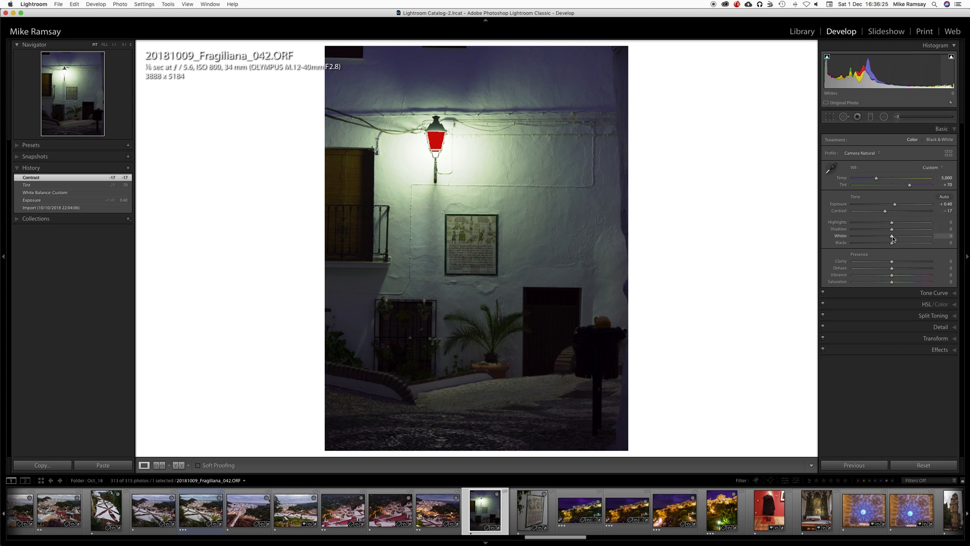
Check the Whites in the clipping threshold preview, keeping the value at 0.
{"action": "key", "text": "alt"}
{"action": "left_click", "coordinate": [892, 237], "text": "alt"}
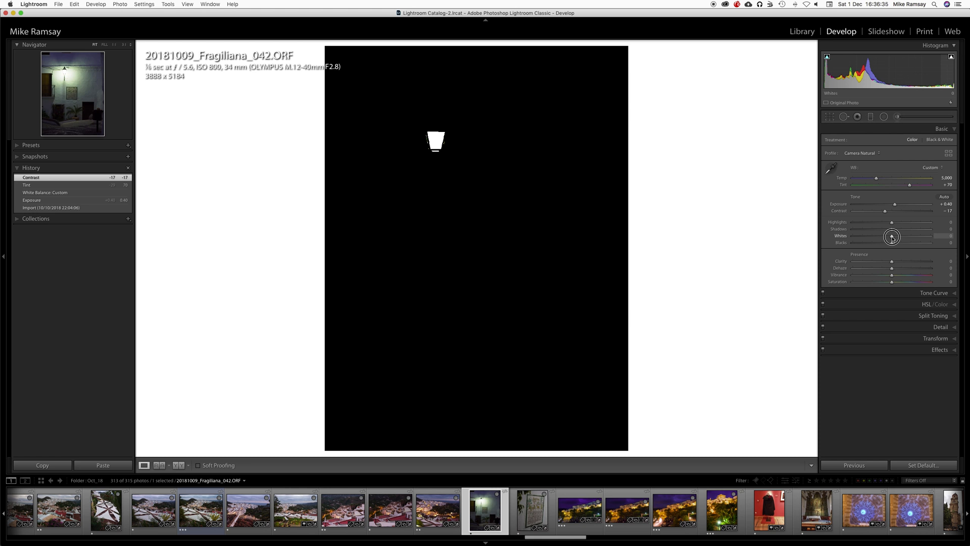
{"action": "left_click_drag", "start_coordinate": [892, 237], "coordinate": [892, 238]}
{"action": "left_click_drag", "start_coordinate": [892, 237], "coordinate": [892, 237]}
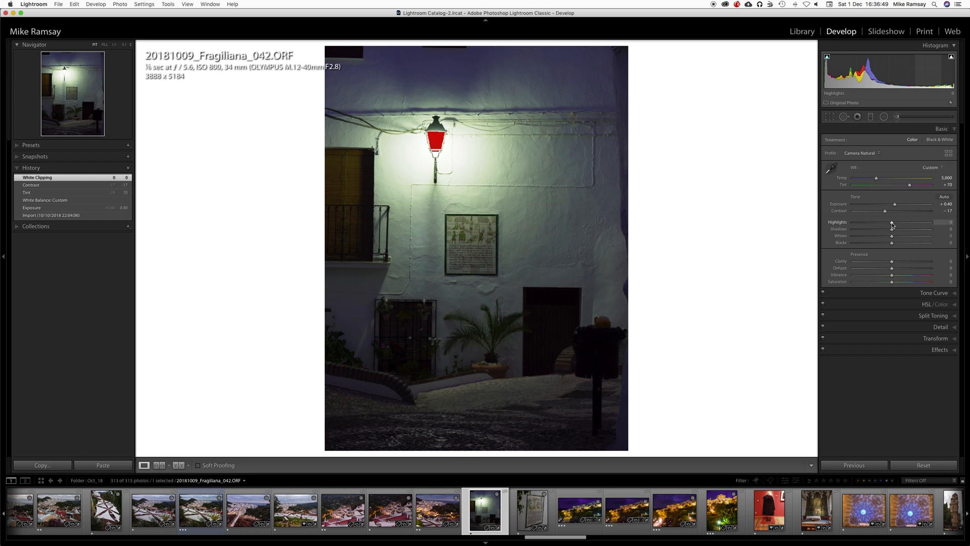
Lower Highlights to -32 and Blacks to -4, checking clipping in the threshold preview.
{"action": "key", "text": "alt"}
{"action": "left_click_drag", "start_coordinate": [892, 224], "coordinate": [880, 225]}
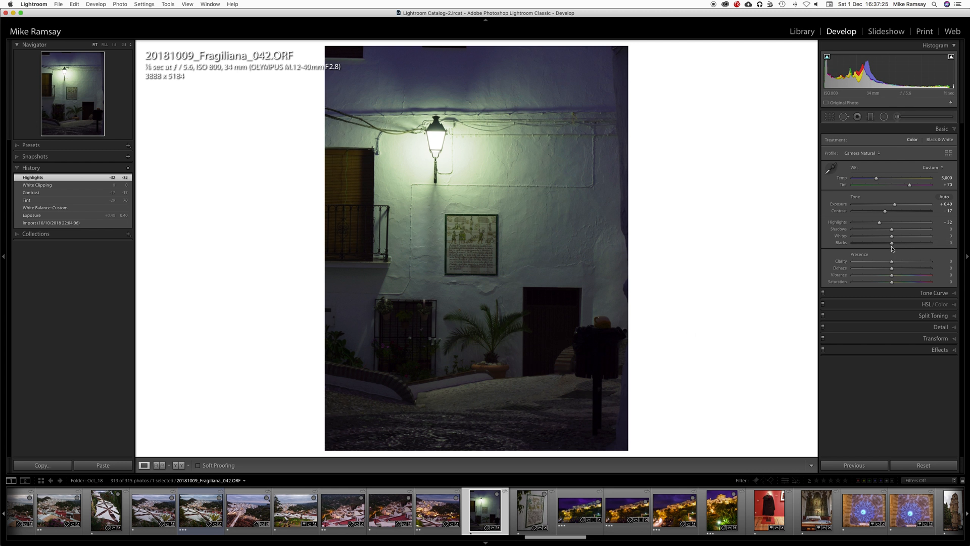
{"action": "key", "text": "alt"}
{"action": "mouse_move", "coordinate": [893, 245]}
{"action": "left_mouse_down"}
{"action": "mouse_move", "coordinate": [882, 248]}
{"action": "mouse_move", "coordinate": [892, 247]}
{"action": "left_mouse_up"}
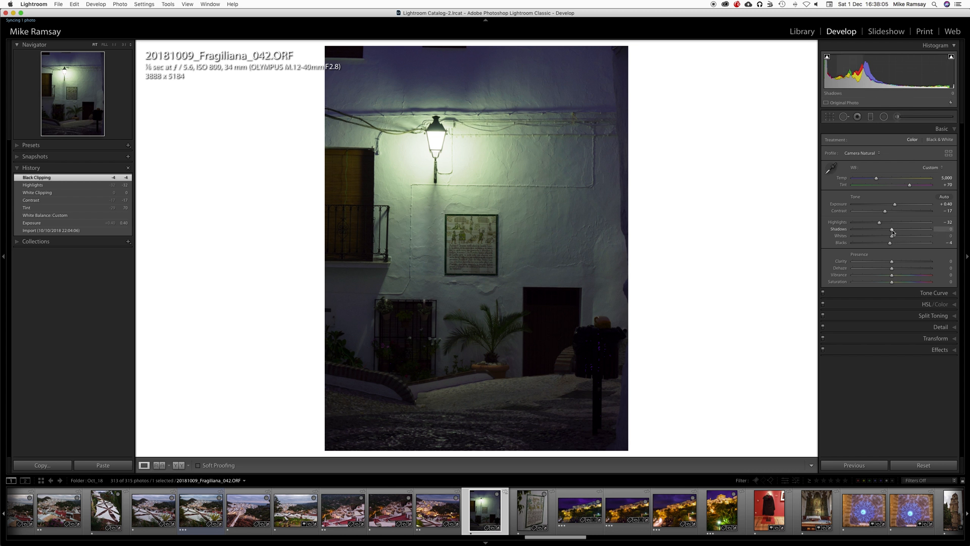
Raise Shadows to +53, comparing it with a reset to 0, and lower Highlights to -34.
{"action": "key", "text": "alt"}
{"action": "left_click_drag", "start_coordinate": [892, 231], "coordinate": [906, 229]}
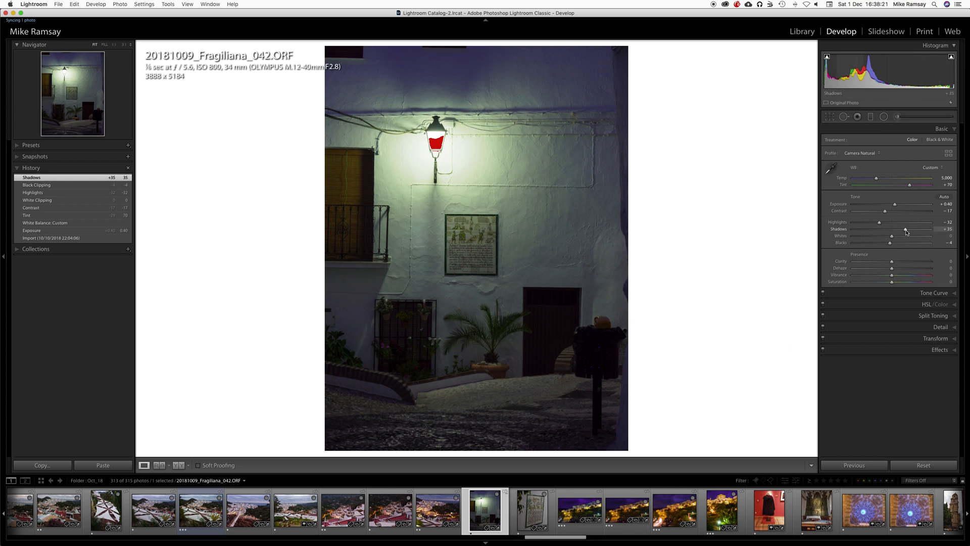
{"action": "left_click_drag", "start_coordinate": [906, 232], "coordinate": [912, 229]}
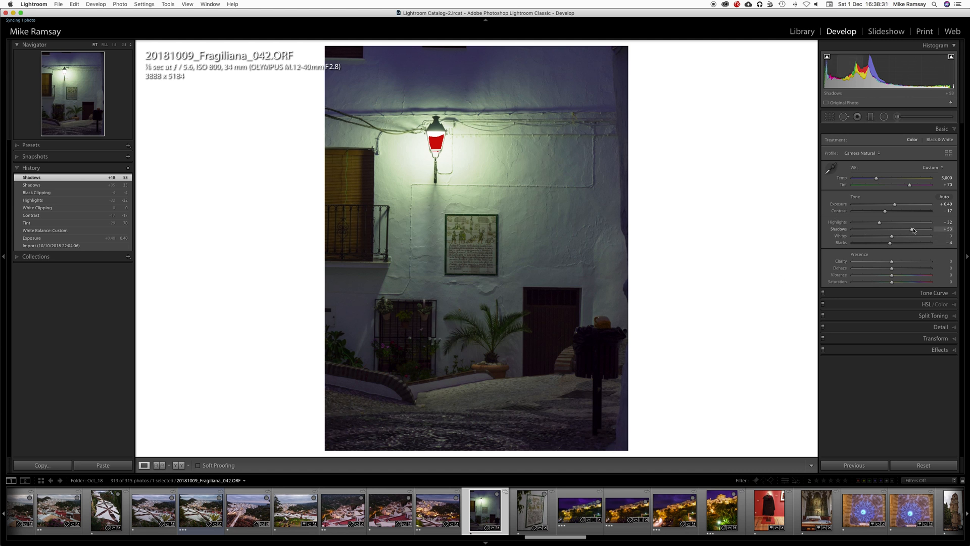
{"action": "double_click", "coordinate": [839, 229]}
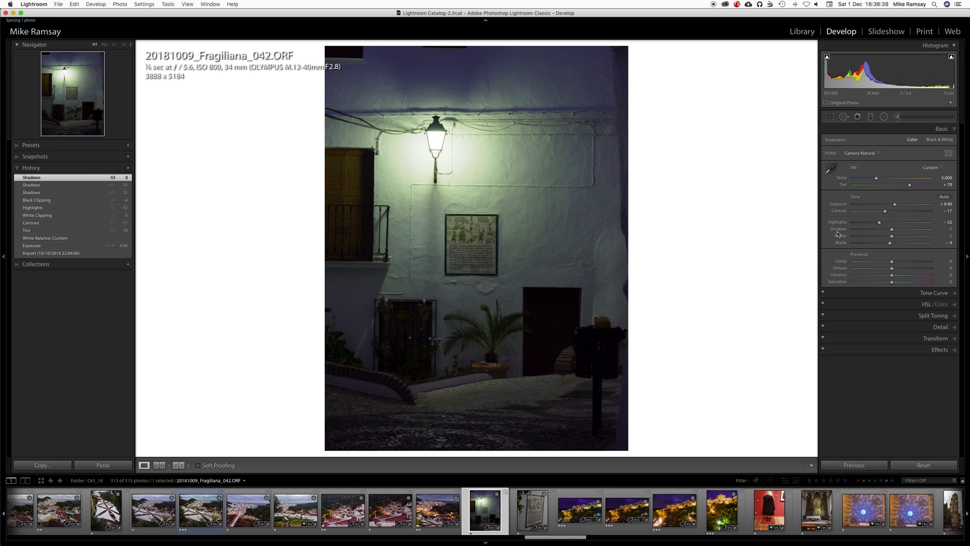
{"action": "left_click", "coordinate": [45, 187]}
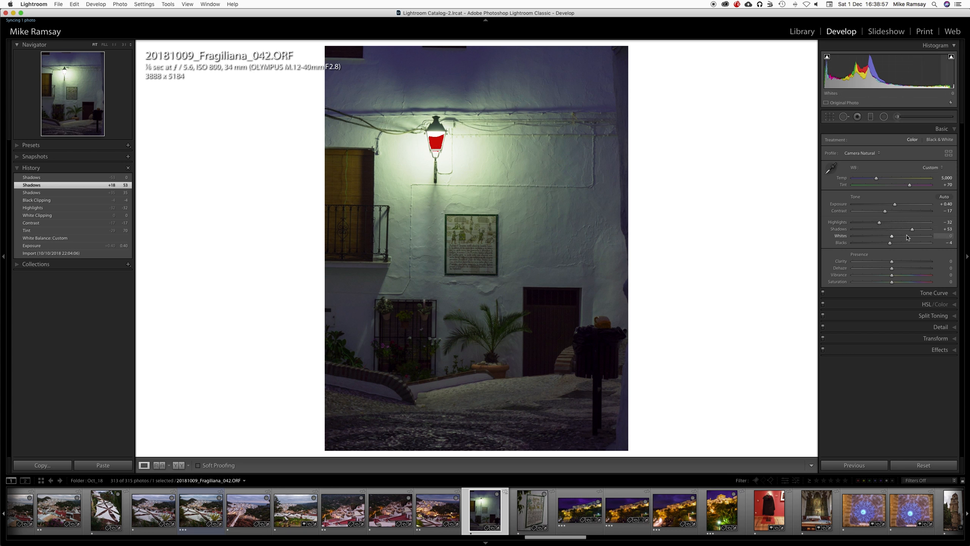
{"action": "left_click_drag", "start_coordinate": [879, 223], "coordinate": [879, 224]}
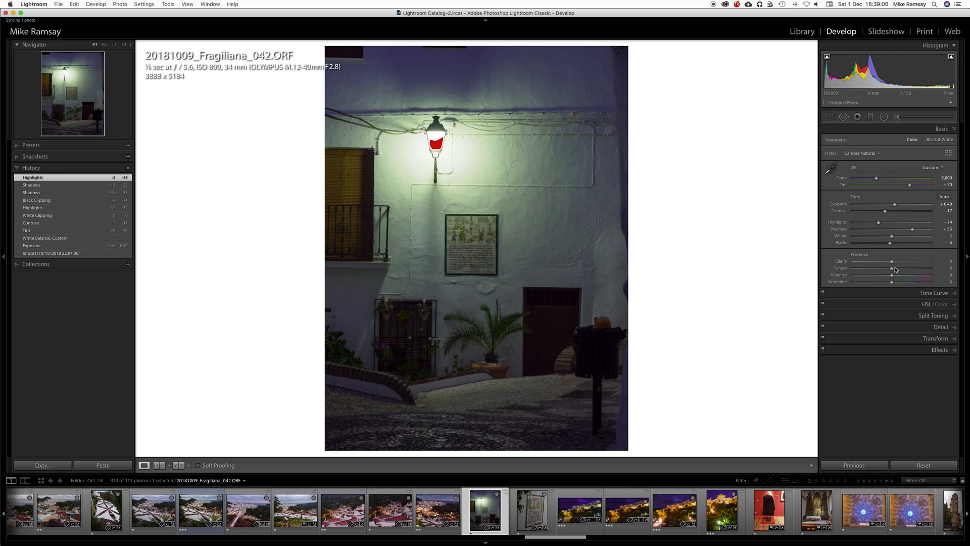
Shape the RGB tone curve by anchoring the midpoint, pulling the highlights down and lifting the shadows.
{"action": "left_click", "coordinate": [952, 293]}
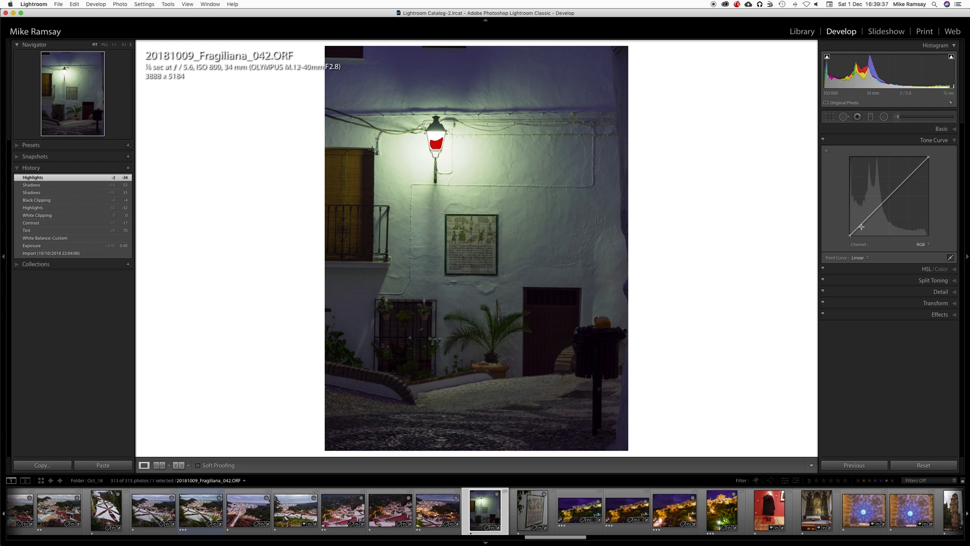
{"action": "left_click", "coordinate": [890, 196]}
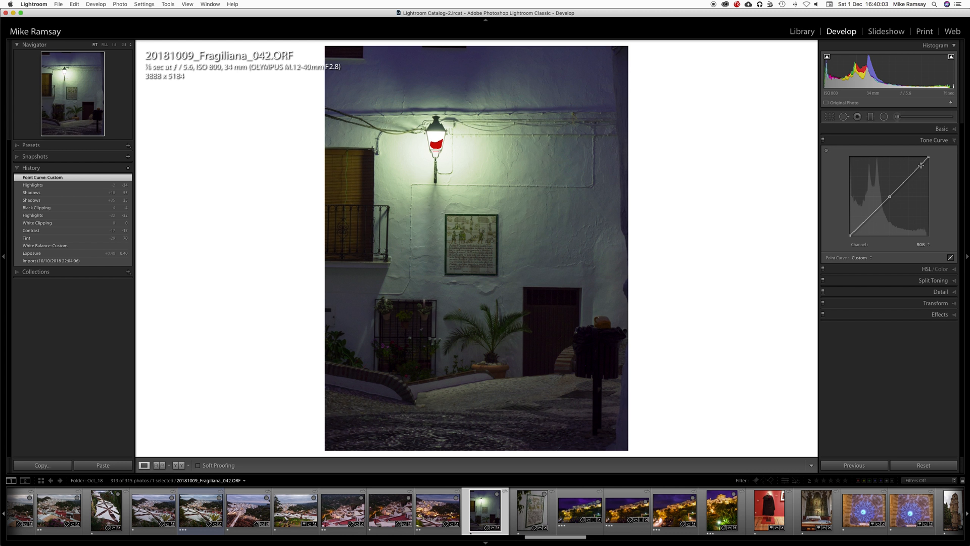
{"action": "left_click", "coordinate": [921, 165]}
{"action": "left_click_drag", "start_coordinate": [921, 166], "coordinate": [921, 173]}
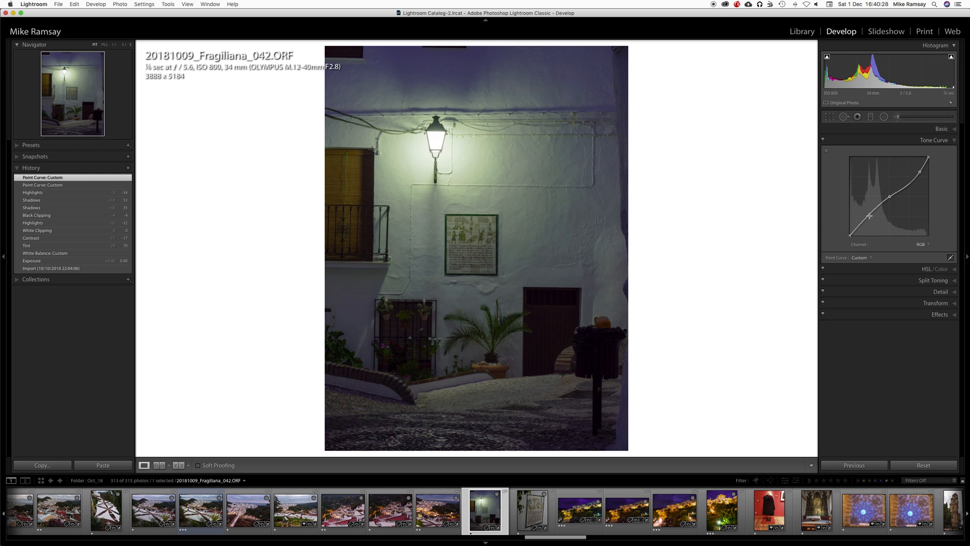
{"action": "left_click_drag", "start_coordinate": [870, 217], "coordinate": [868, 212]}
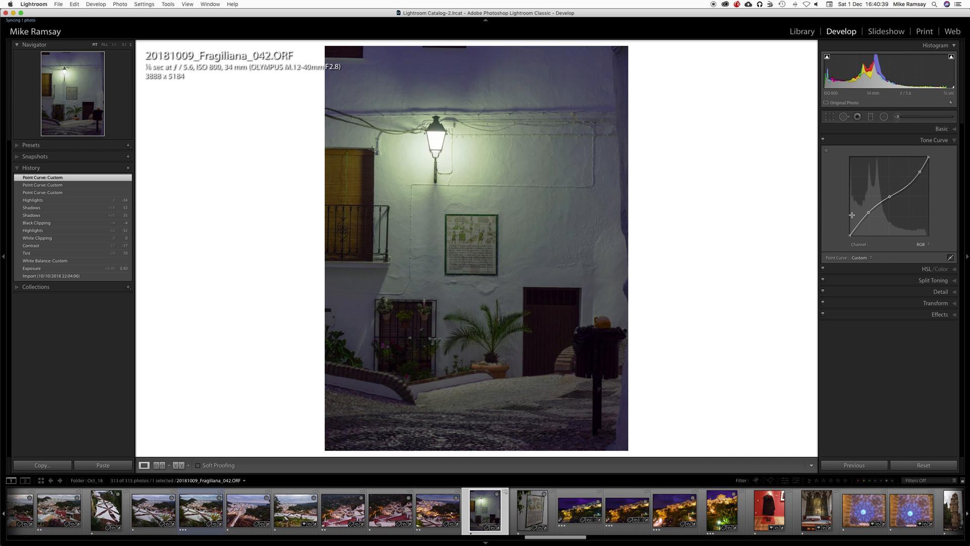
On the Green channel's tone curve, lower the midpoint slightly and pull the highlights down to about 83.9 / 80.8 %.
{"action": "left_click", "coordinate": [929, 246]}
{"action": "left_click", "coordinate": [928, 254]}
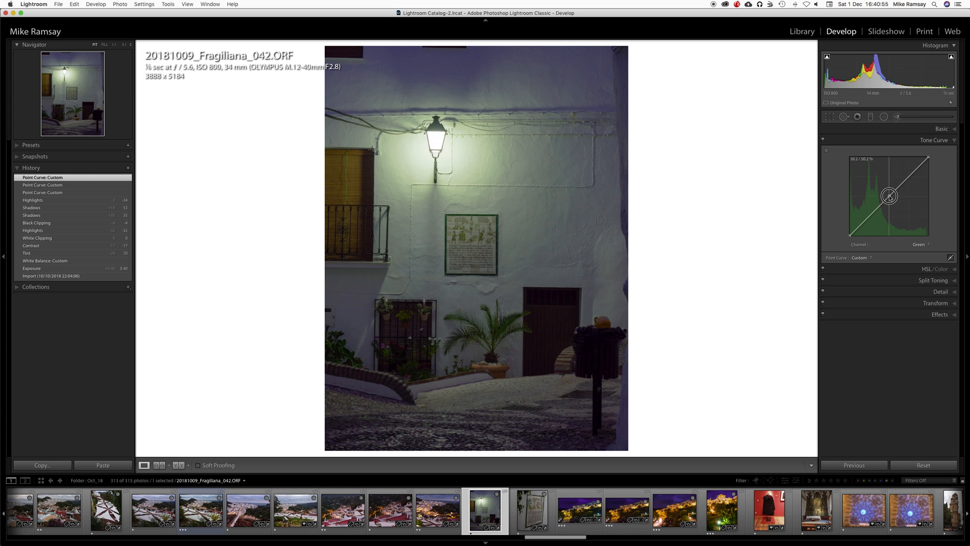
{"action": "left_click_drag", "start_coordinate": [890, 196], "coordinate": [890, 197]}
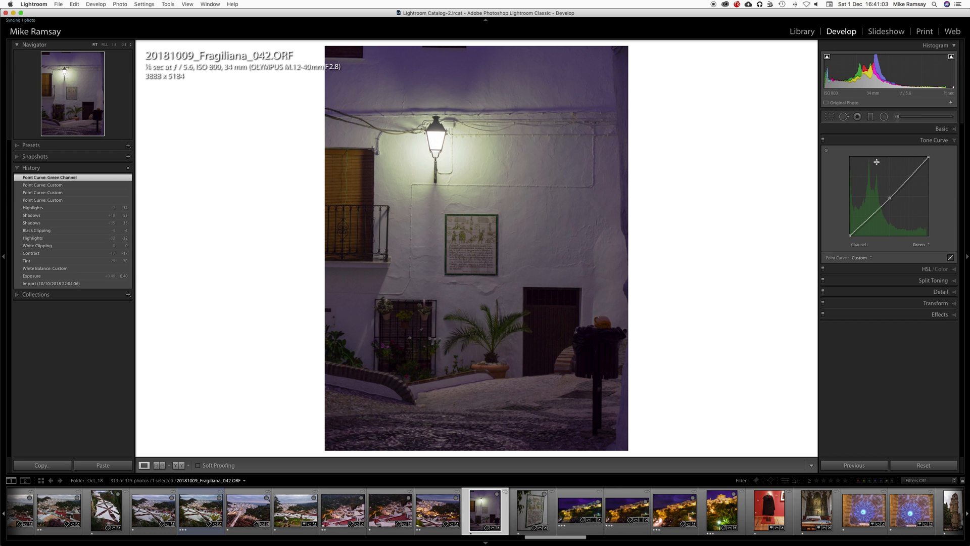
{"action": "left_click_drag", "start_coordinate": [917, 171], "coordinate": [917, 173]}
{"action": "left_click_drag", "start_coordinate": [917, 172], "coordinate": [916, 171]}
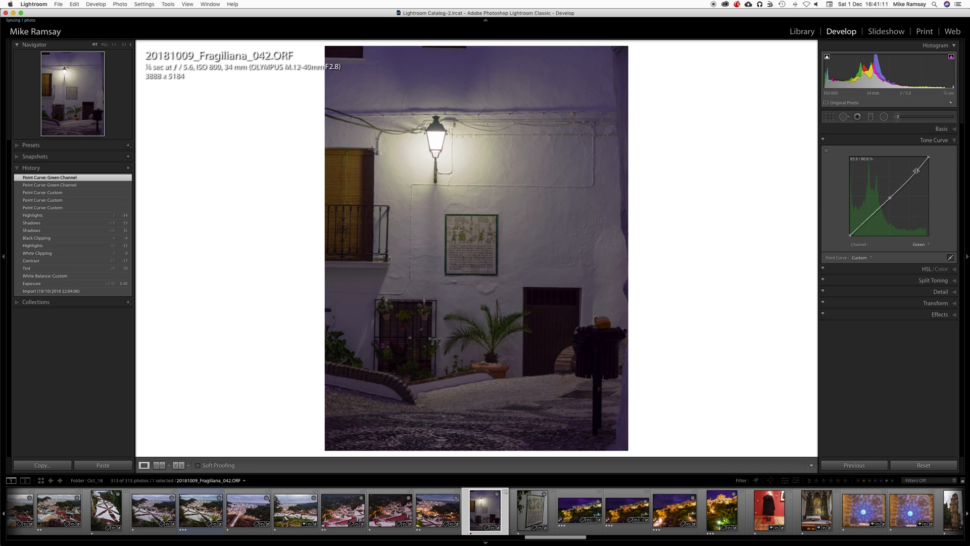